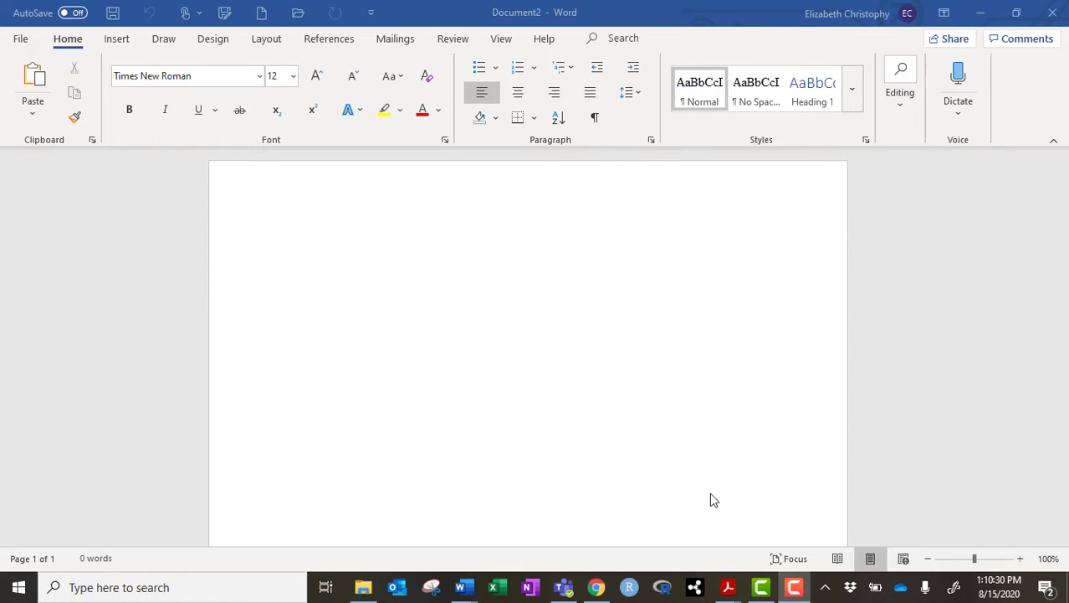
# Enter the chemical formula Na2C2O4 as plain text on the first line of the blank document.
pyautogui.click(390, 258)
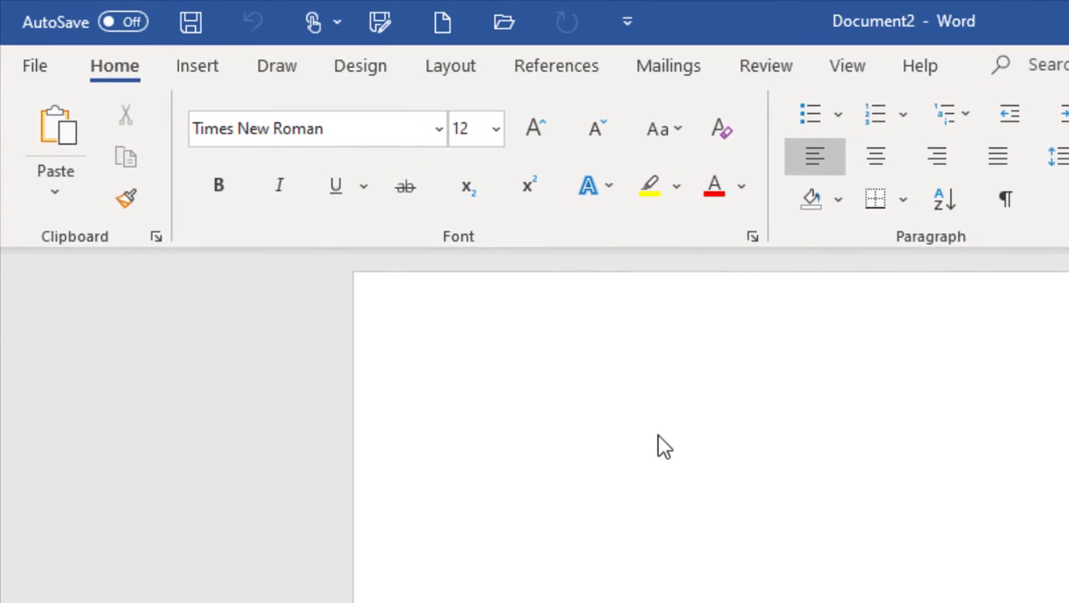
pyautogui.write('N')
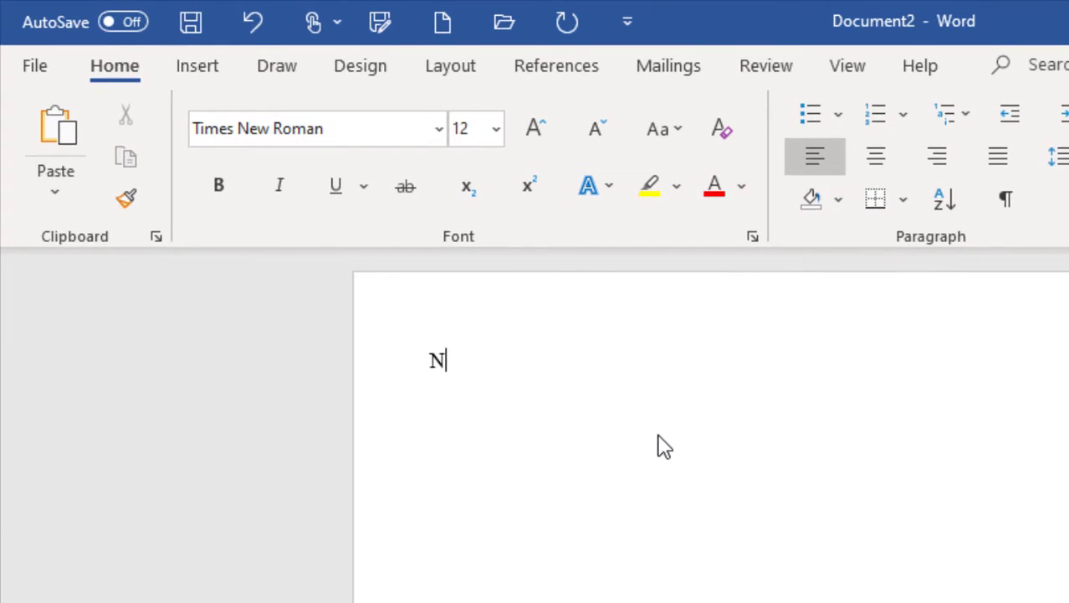
pyautogui.write('a2C2O4')
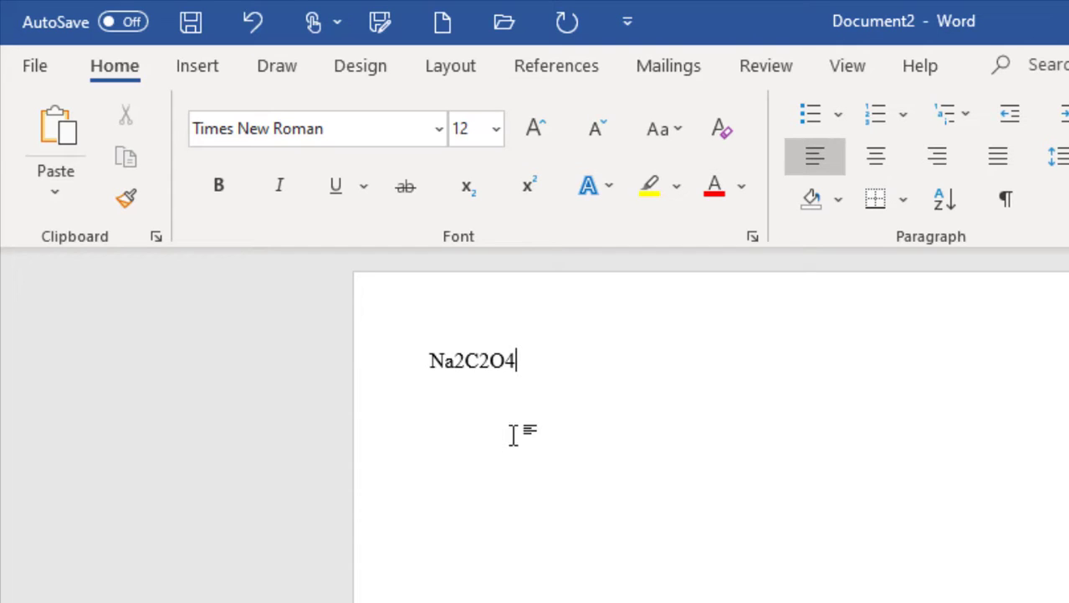
# Format the 2 after Na in the formula as subscript.
pyautogui.click(466, 361)
pyautogui.moveTo(463, 359); pyautogui.dragTo(458, 359)
pyautogui.click(457, 359)
pyautogui.moveTo(465, 359); pyautogui.dragTo(459, 362)
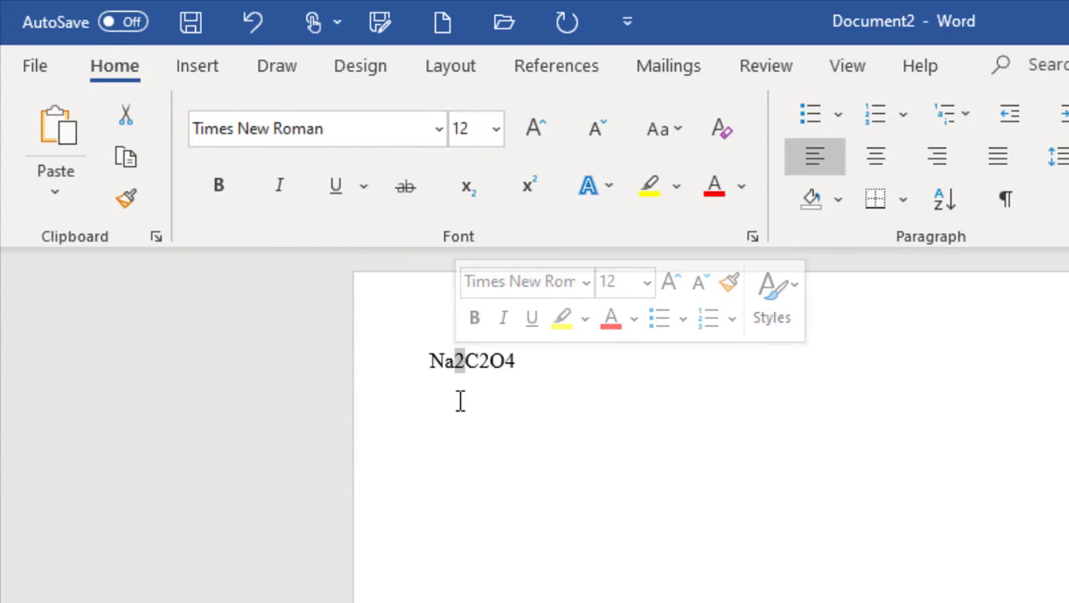
pyautogui.click(461, 363)
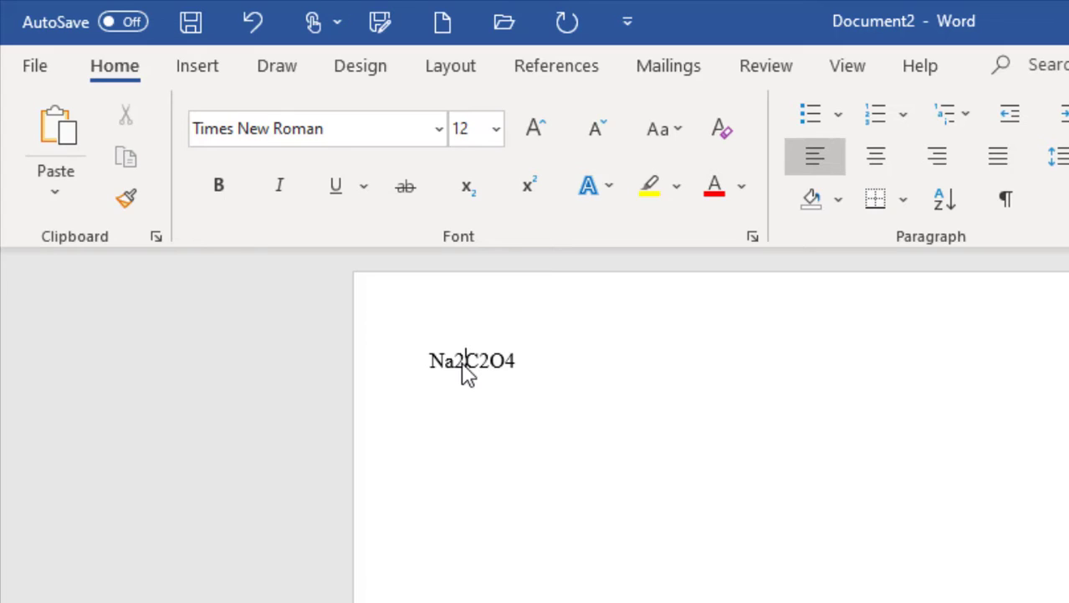
pyautogui.hotkey('shift', 'Left')
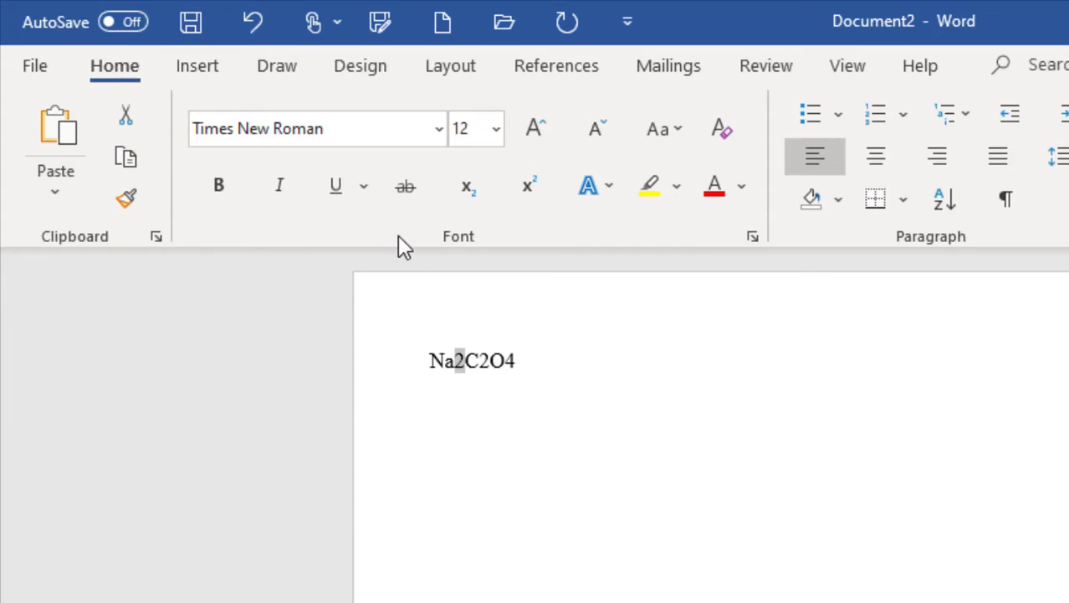
pyautogui.click(475, 196)
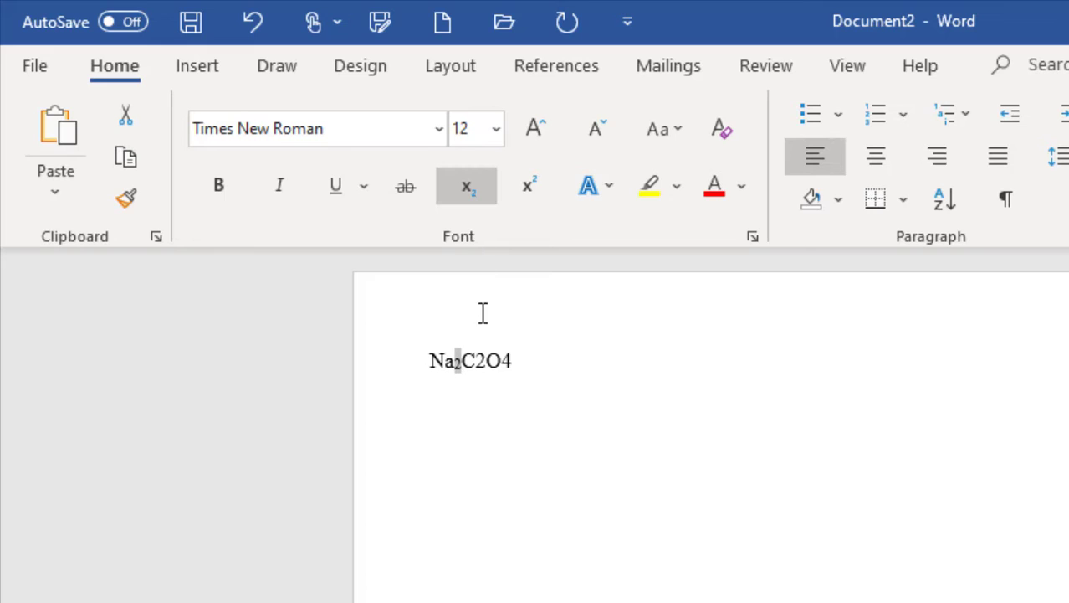
# Apply the Subscript font effect to the 2 after C in the formula through the detailed font settings.
pyautogui.click(484, 371)
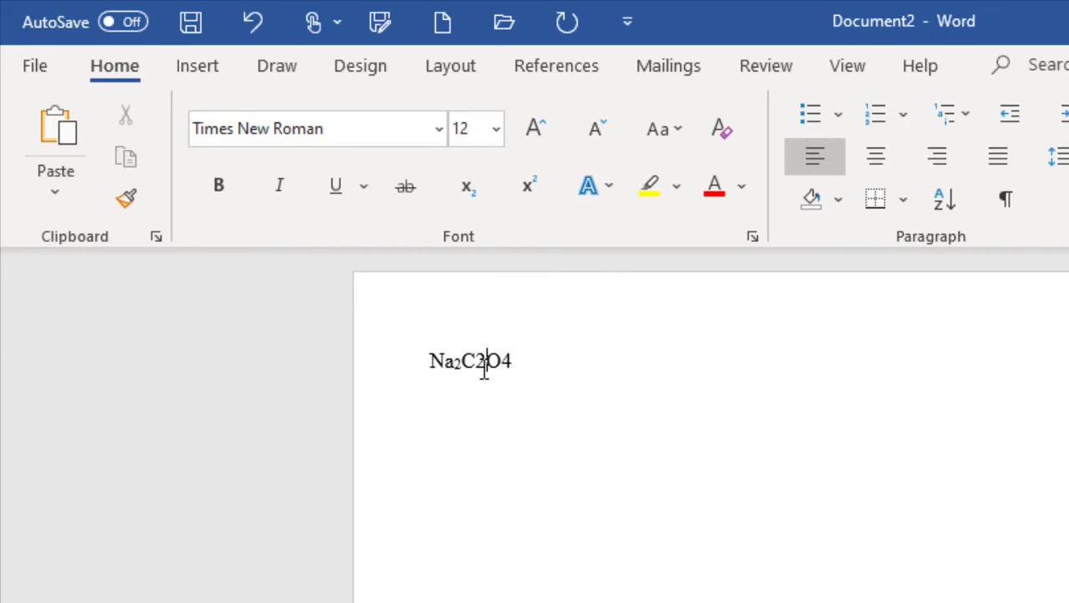
pyautogui.moveTo(484, 371); pyautogui.dragTo(475, 365)
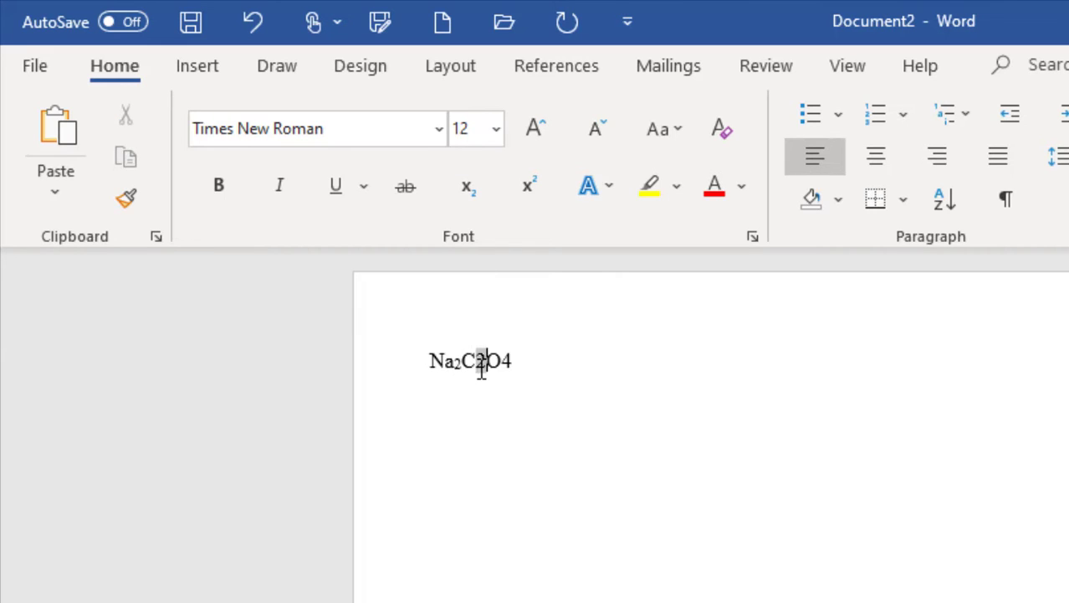
pyautogui.click(456, 416)
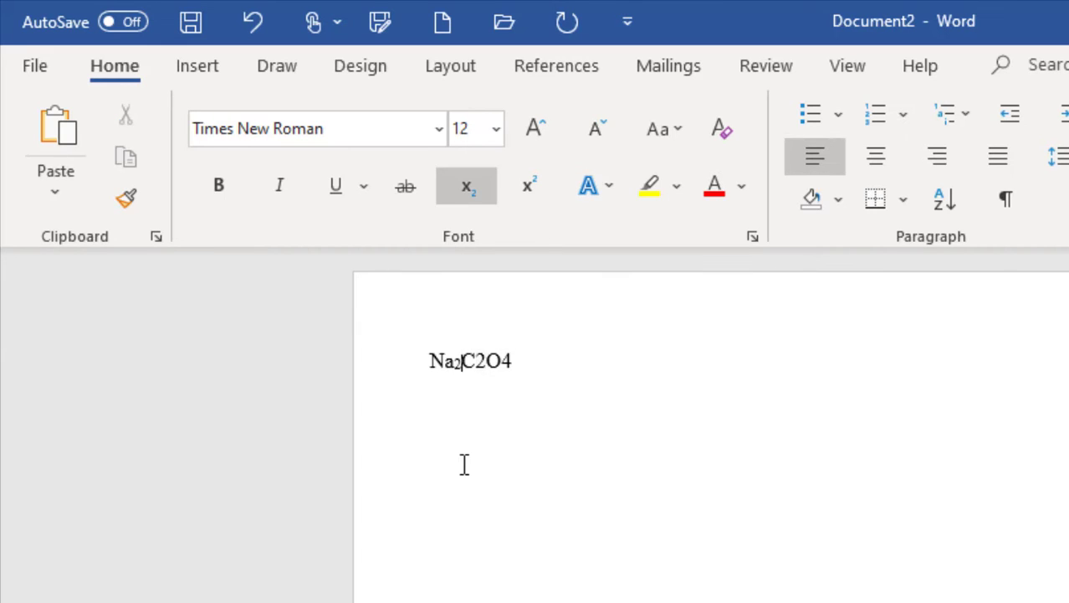
pyautogui.click(486, 367)
pyautogui.hotkey('shift', 'Left')
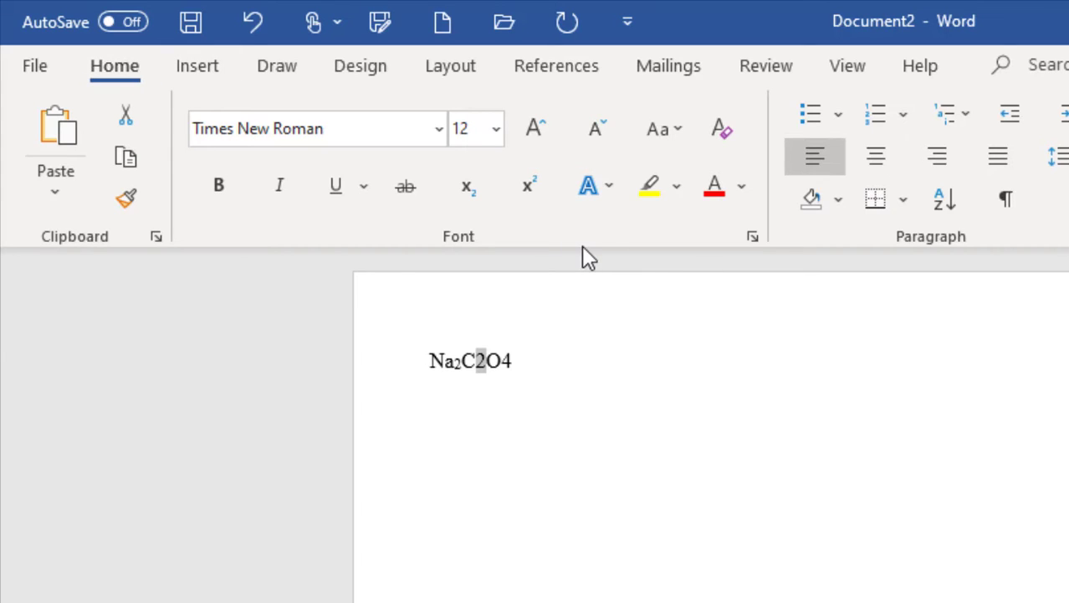
pyautogui.click(753, 238)
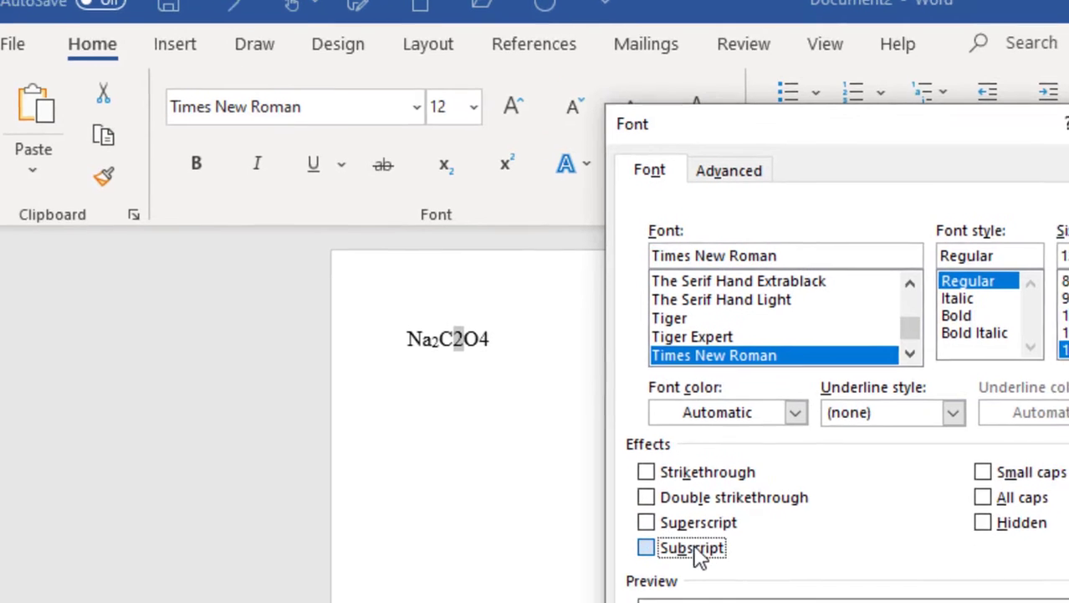
pyautogui.click(719, 572)
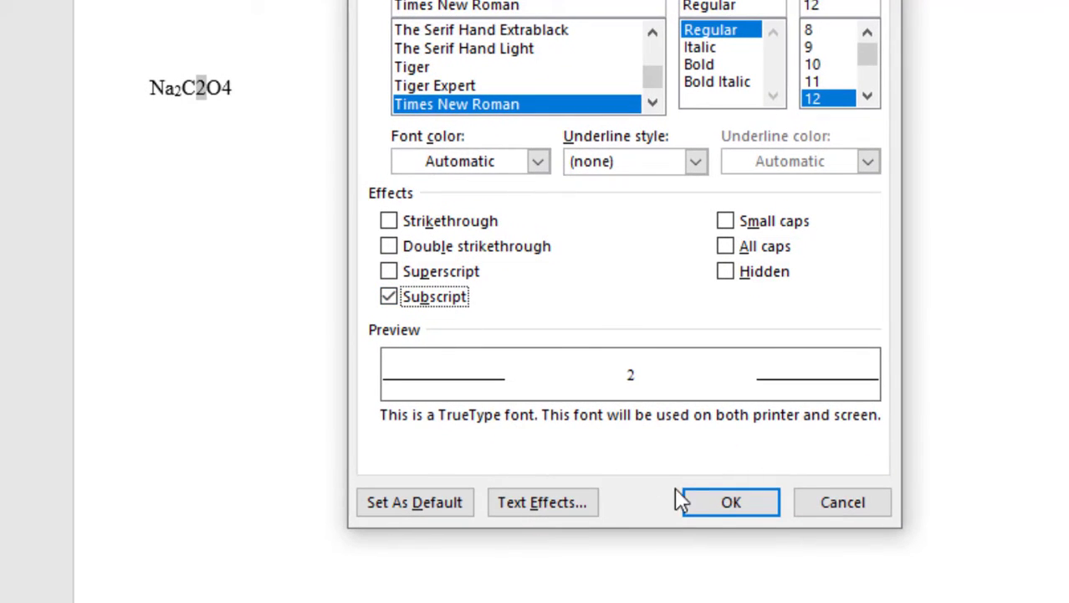
pyautogui.click(716, 506)
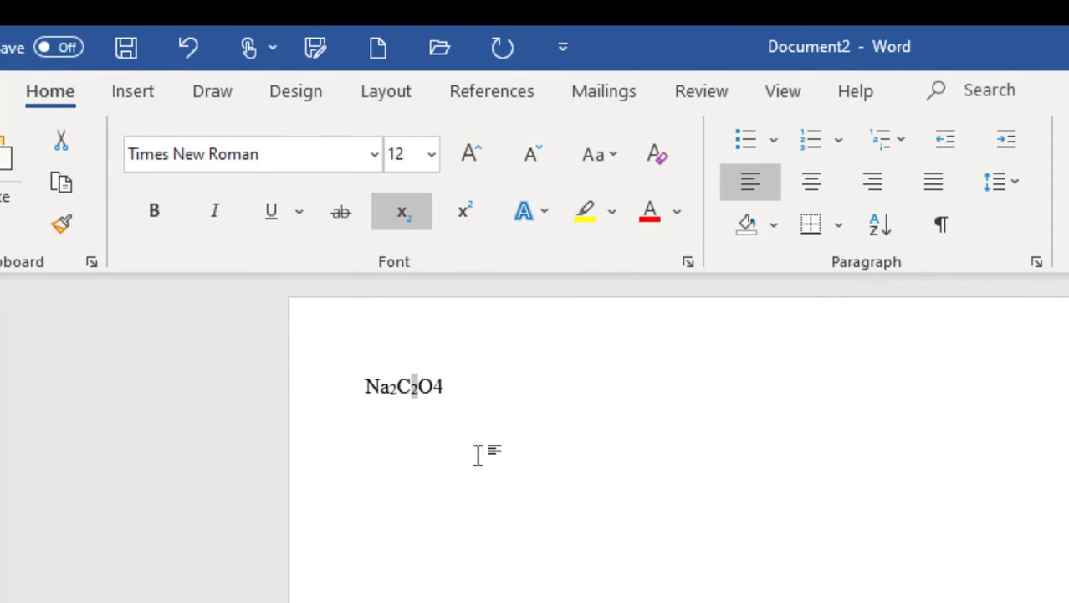
# Format the 4 at the end of the Na2C2O4 formula as subscript.
pyautogui.click(459, 389)
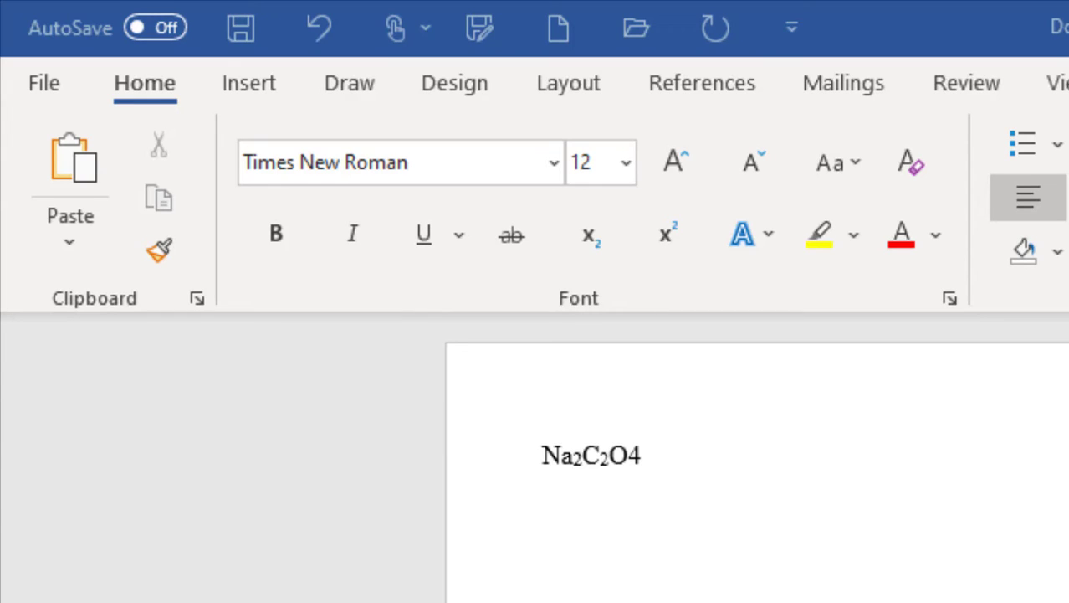
pyautogui.click(641, 455)
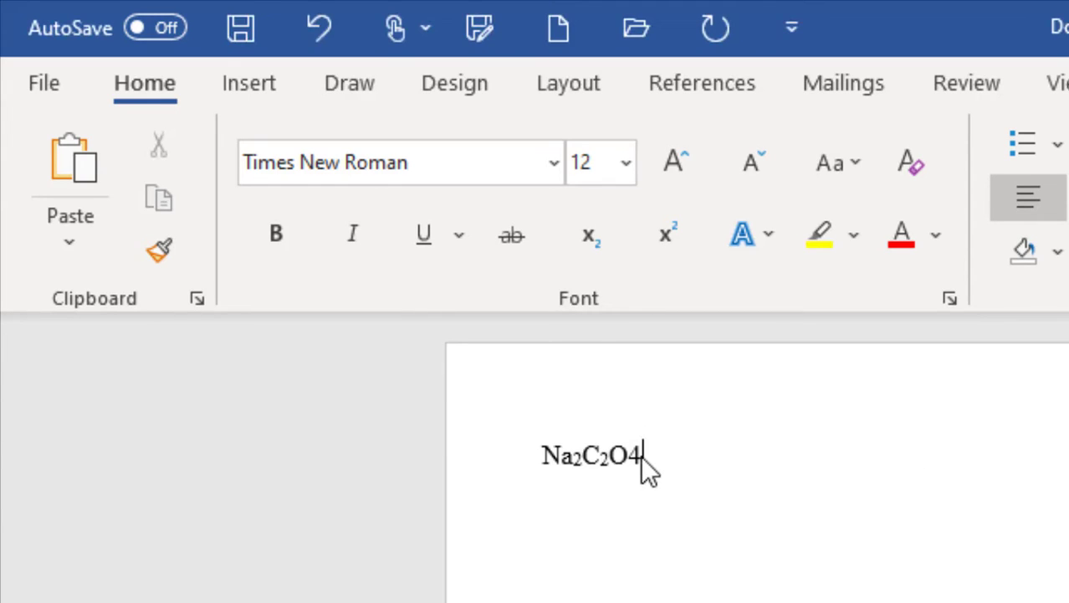
pyautogui.hotkey('shift', 'Left')
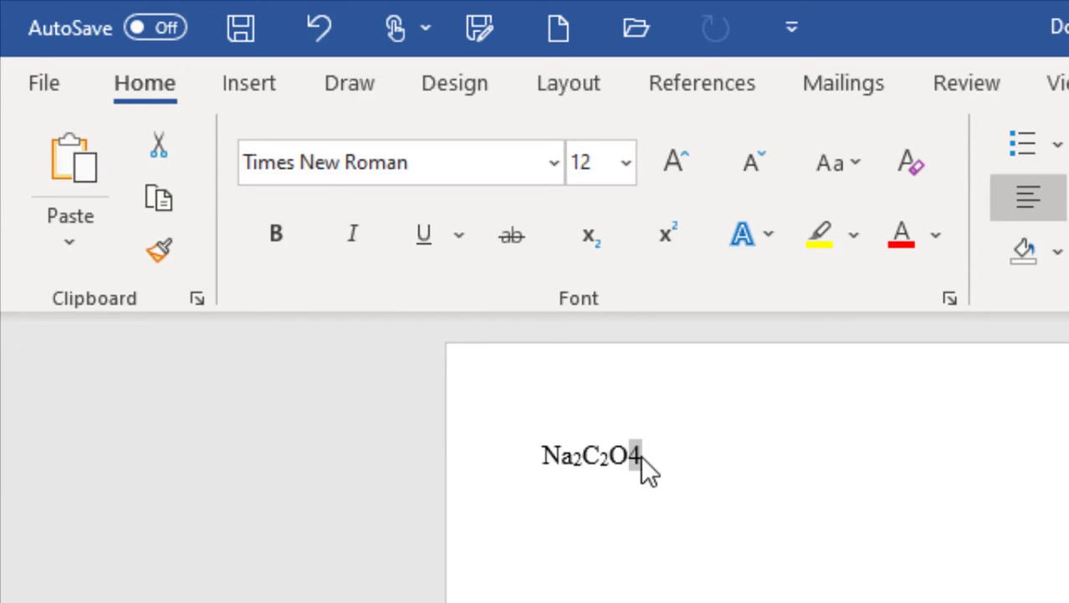
pyautogui.hotkey('ctrl', '=')
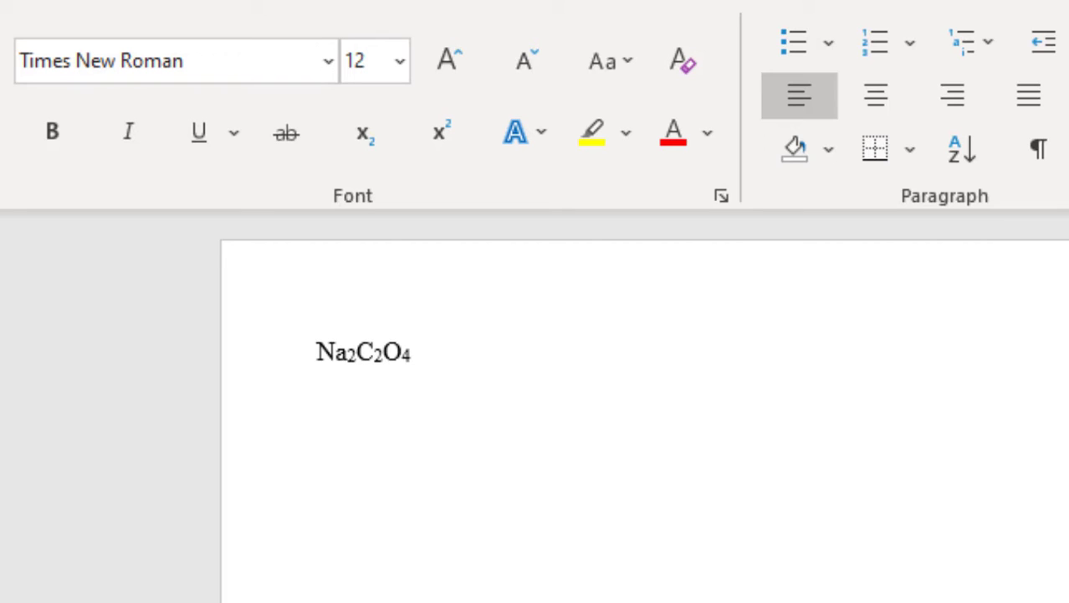
# Add a new line below the formula with the plain text "Na+ and C2O42-".
pyautogui.press('Return')
pyautogui.write('Na+ and C2O4')
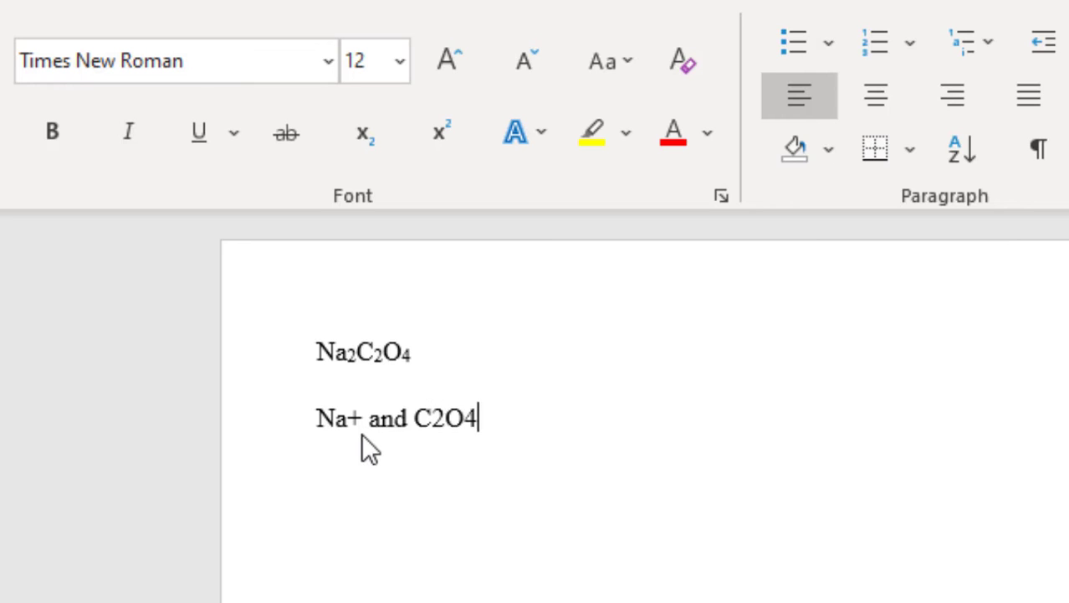
pyautogui.write('2-')
# Format the 4 after O and the 2 after C in the second line's oxalate ion as subscript.
pyautogui.press('Left')
pyautogui.hotkey('shift', 'Left')
pyautogui.hotkey('ctrl', '=')
pyautogui.press('Left')
pyautogui.press('Left')
pyautogui.hotkey('shift', 'Left')
pyautogui.hotkey('ctrl', '=')
pyautogui.press('Right')
pyautogui.press('Right')
pyautogui.press('Right')
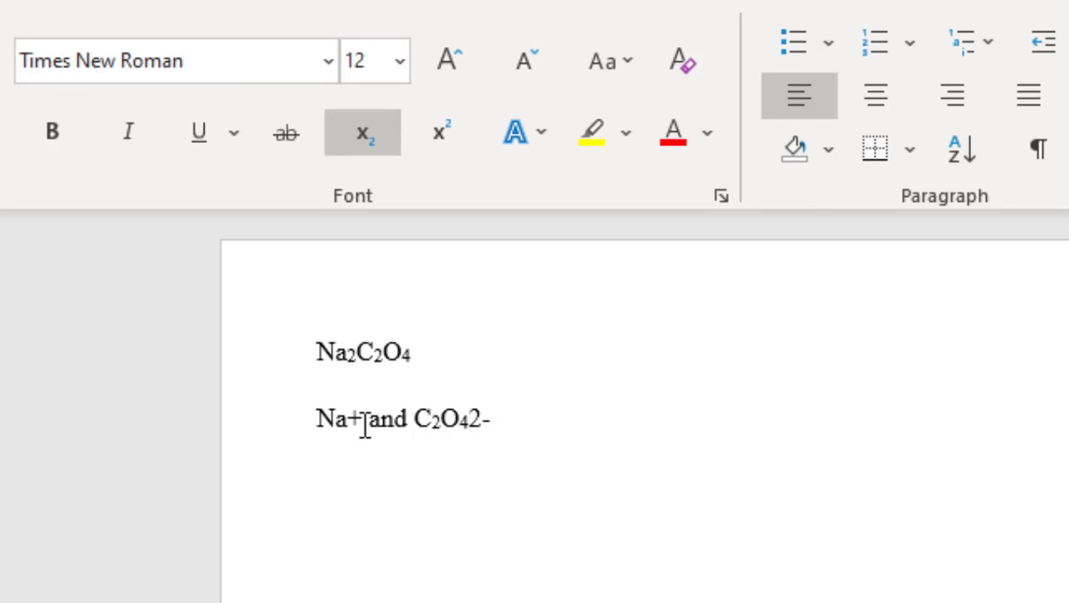
# Format the plus sign after Na on the second line as superscript and check the Superscript effect in the detailed font settings.
pyautogui.click(365, 427)
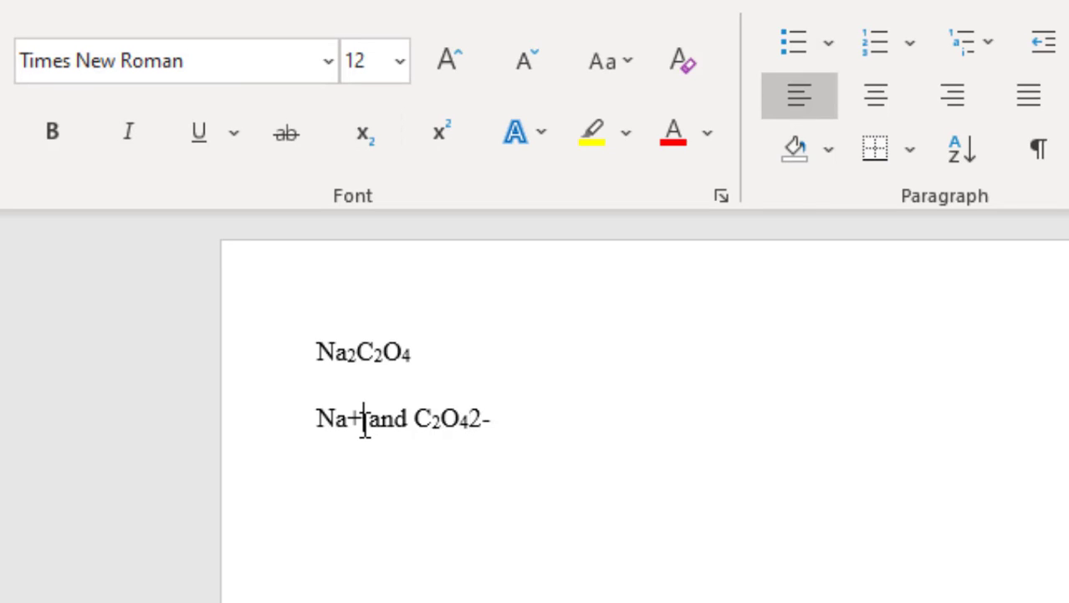
pyautogui.hotkey('shift', 'Left')
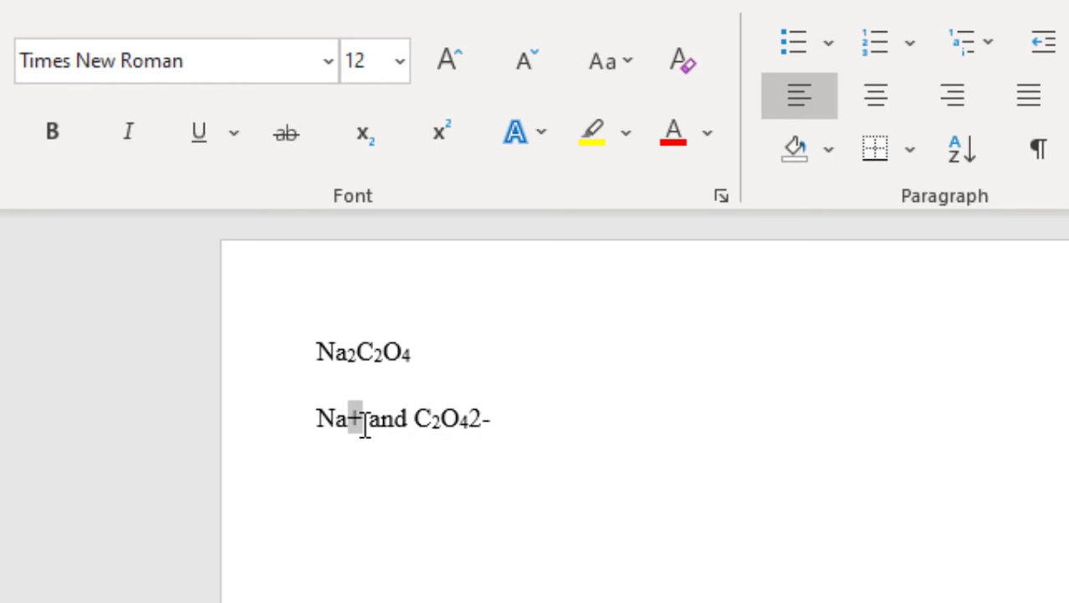
pyautogui.click(455, 122)
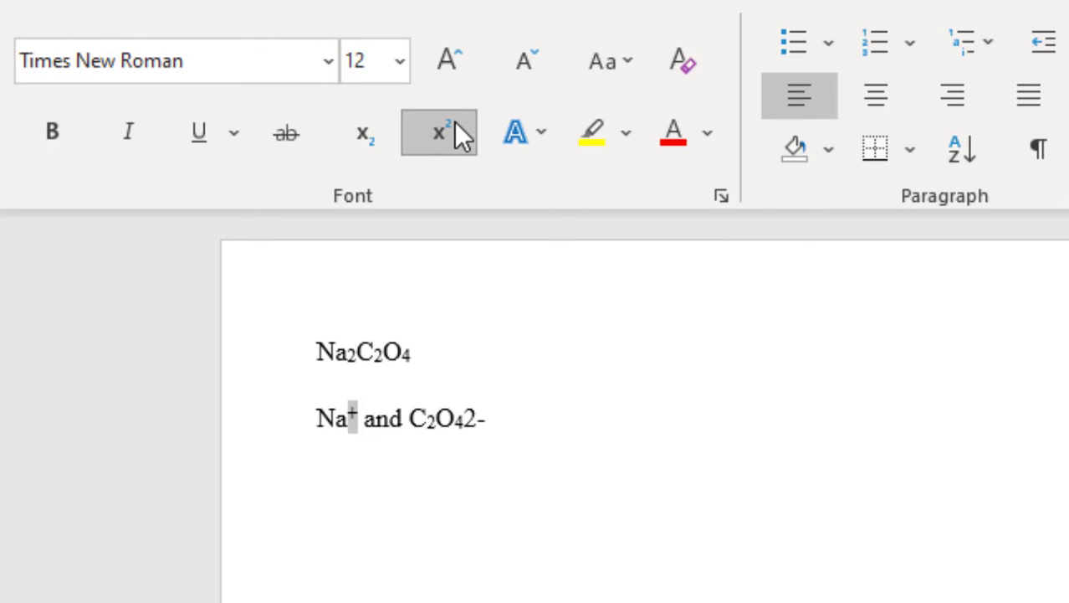
pyautogui.click(723, 206)
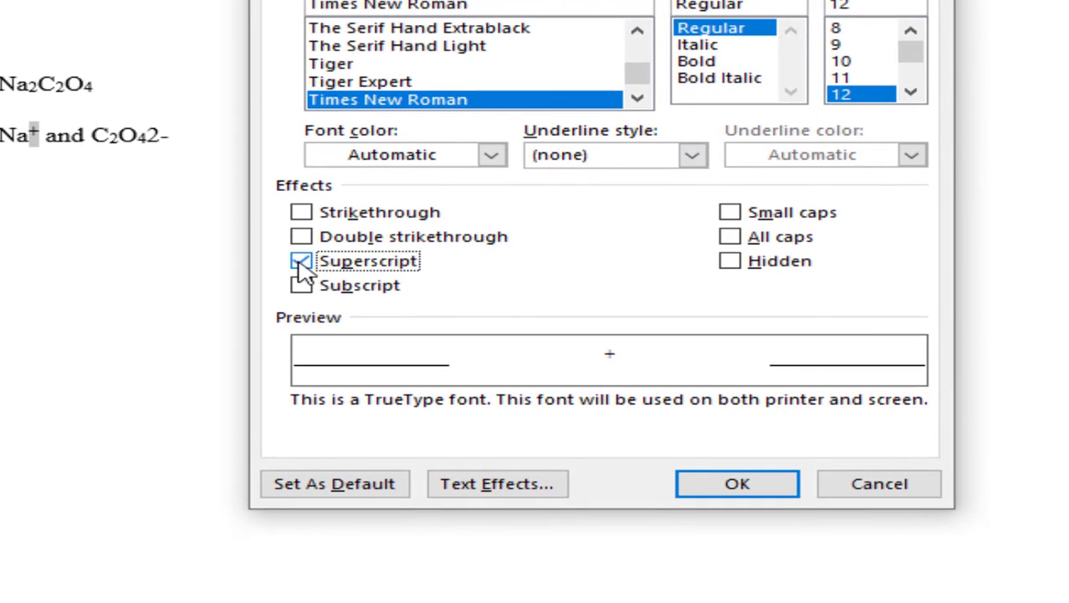
pyautogui.click(721, 490)
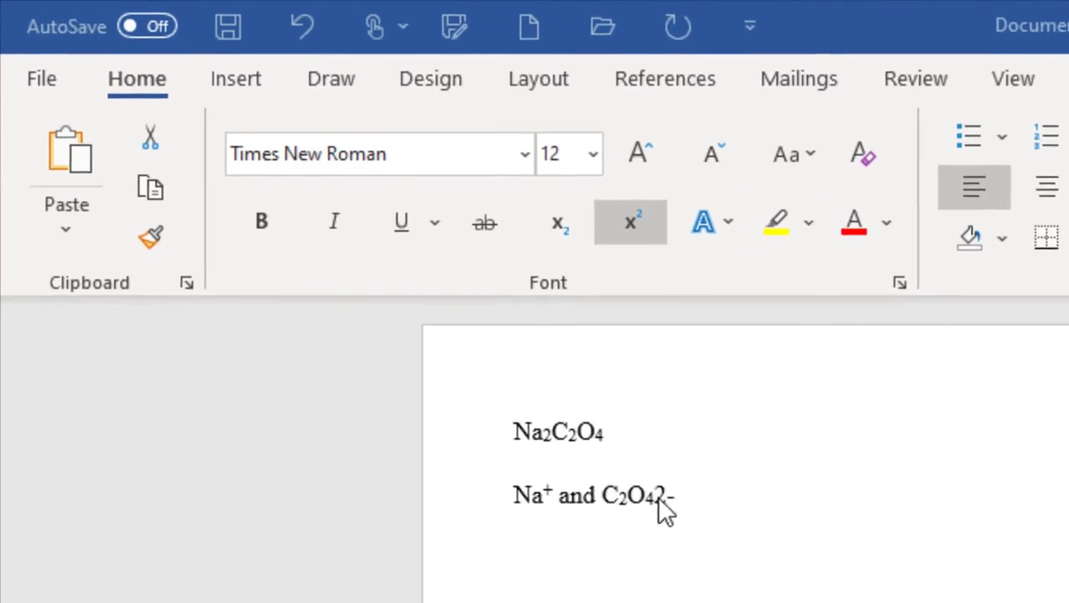
# Format the 2- charge at the end of the second line as superscript.
pyautogui.click(672, 506)
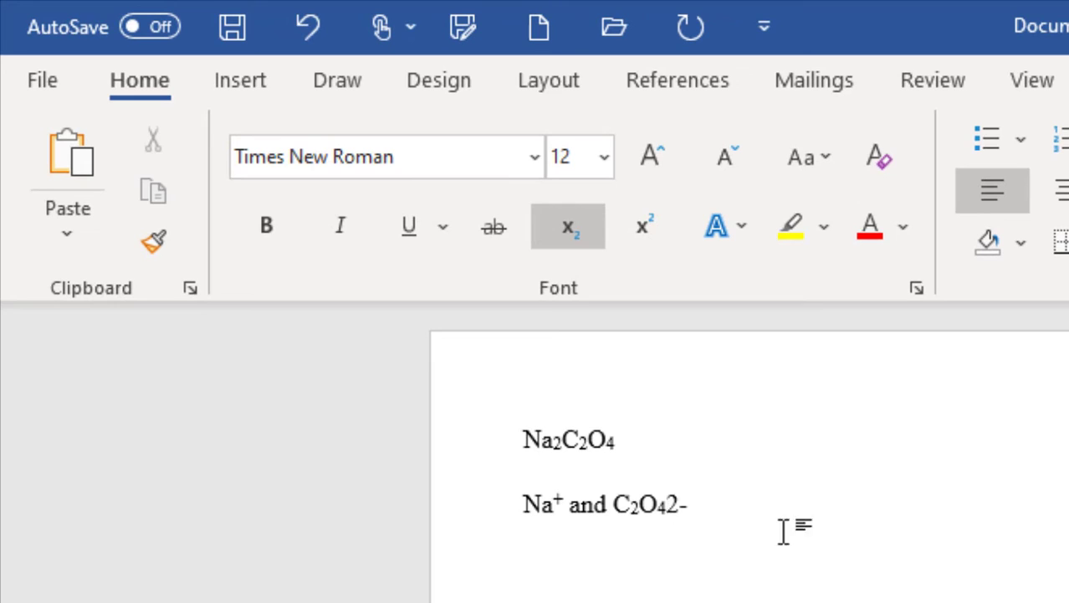
pyautogui.hotkey('shift', 'Right')
pyautogui.hotkey('shift', 'Right')
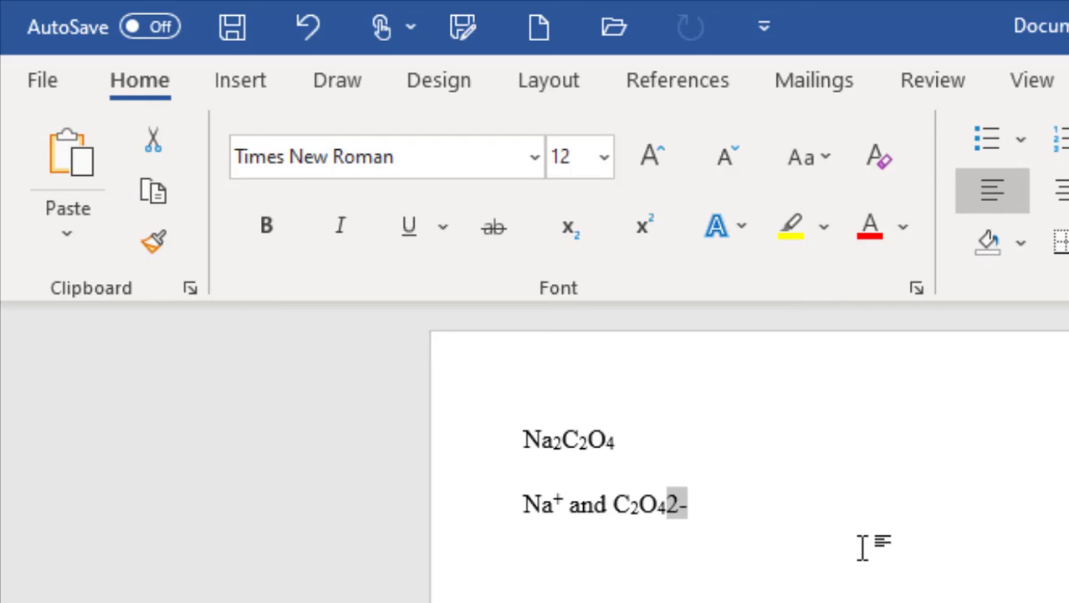
pyautogui.hotkey('ctrl', 'shift', '+')
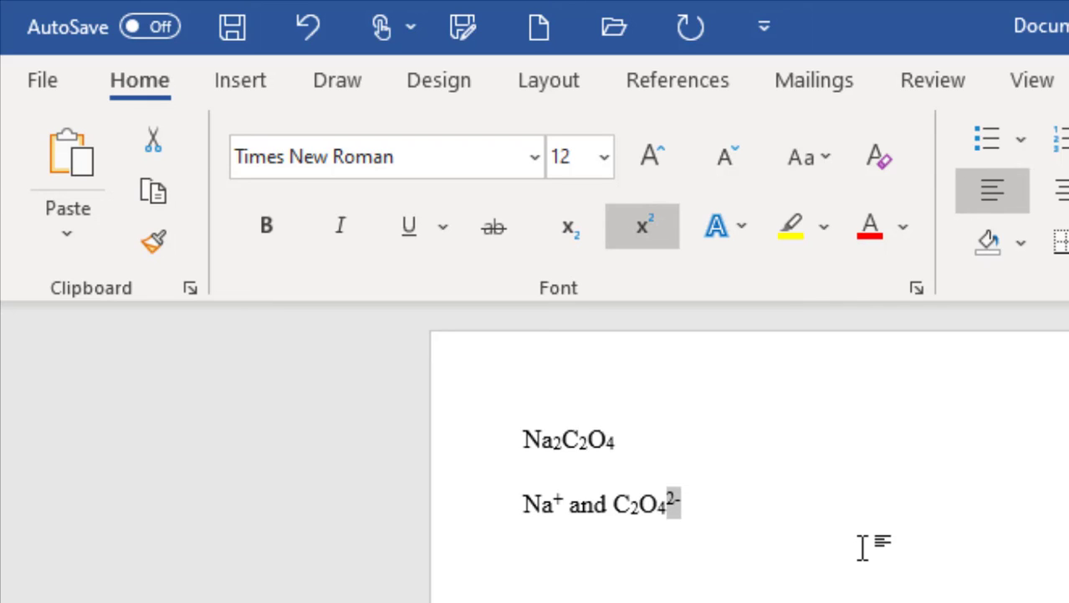